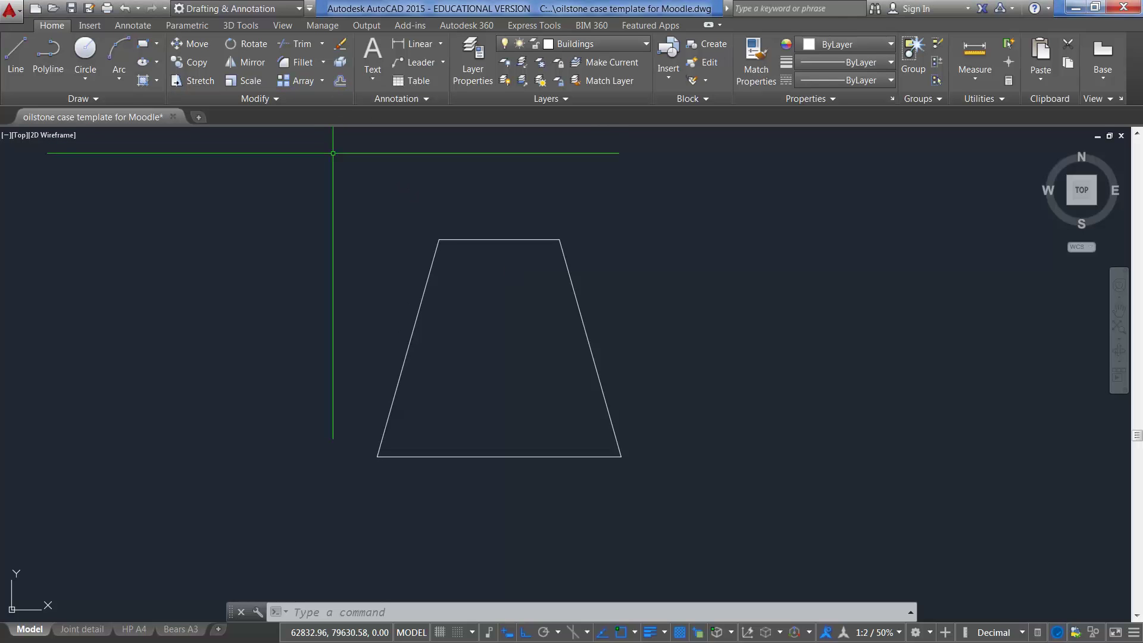
Start the Offset command with an offset distance of 60
click(342, 82)
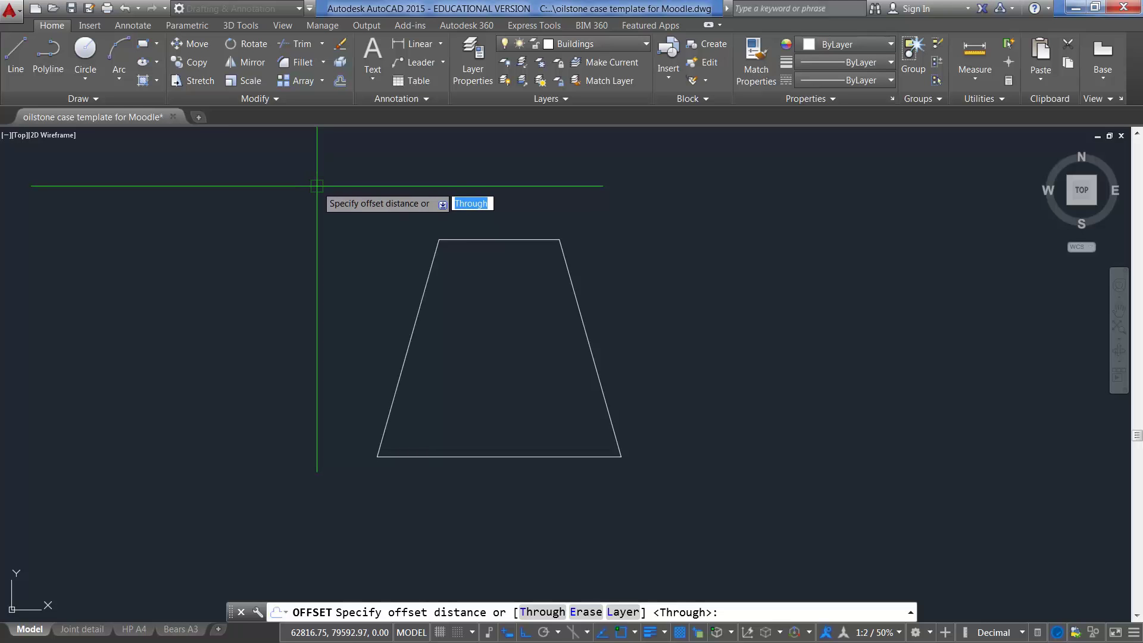
text(60)
key(Return)
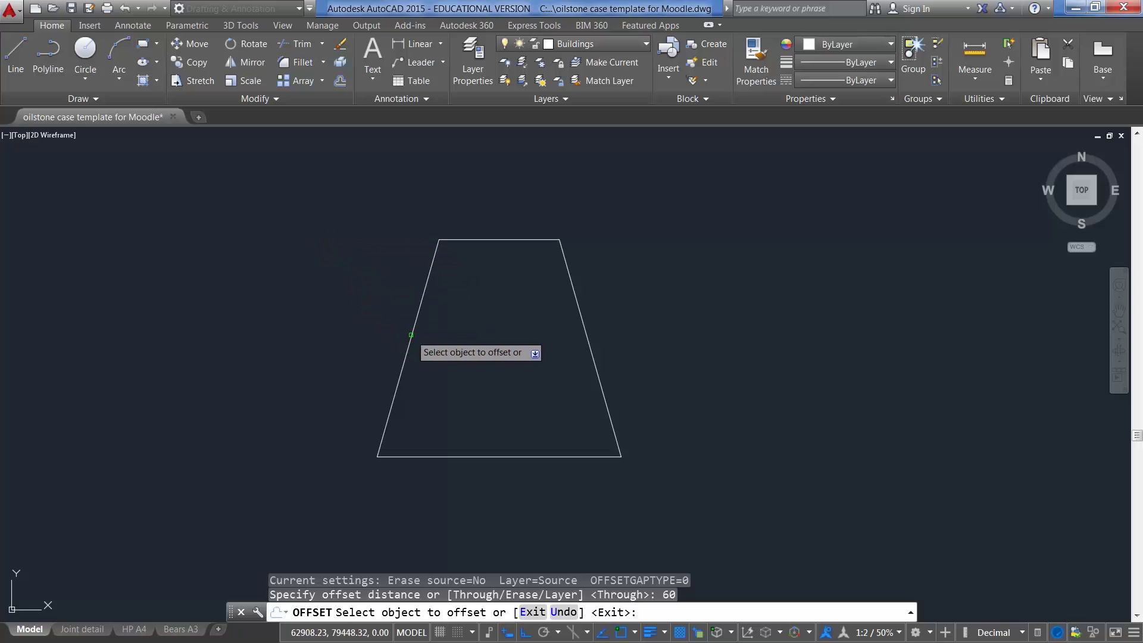
Offset the trapezoid's left, top, right and bottom edges 60 outward, then end Offset
click(413, 334)
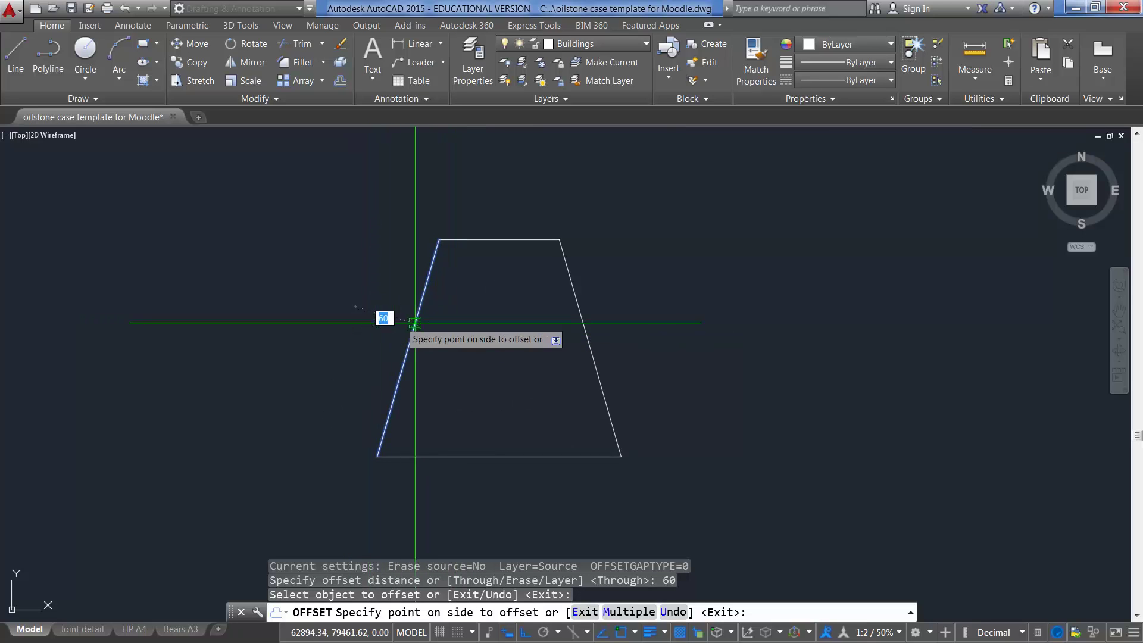
click(355, 316)
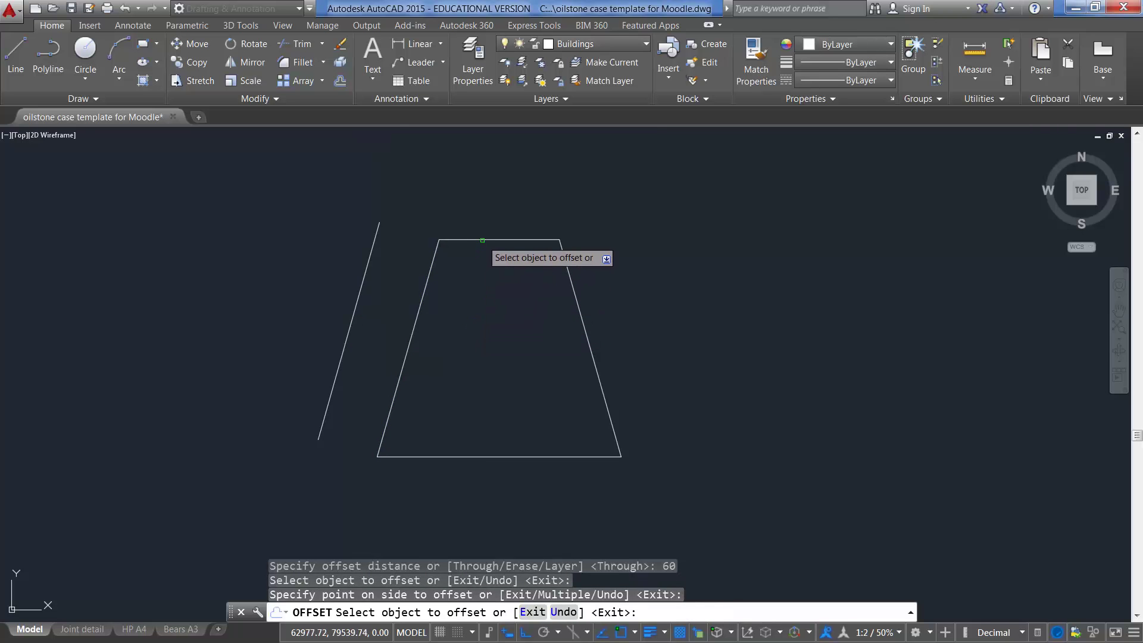
click(475, 239)
click(493, 199)
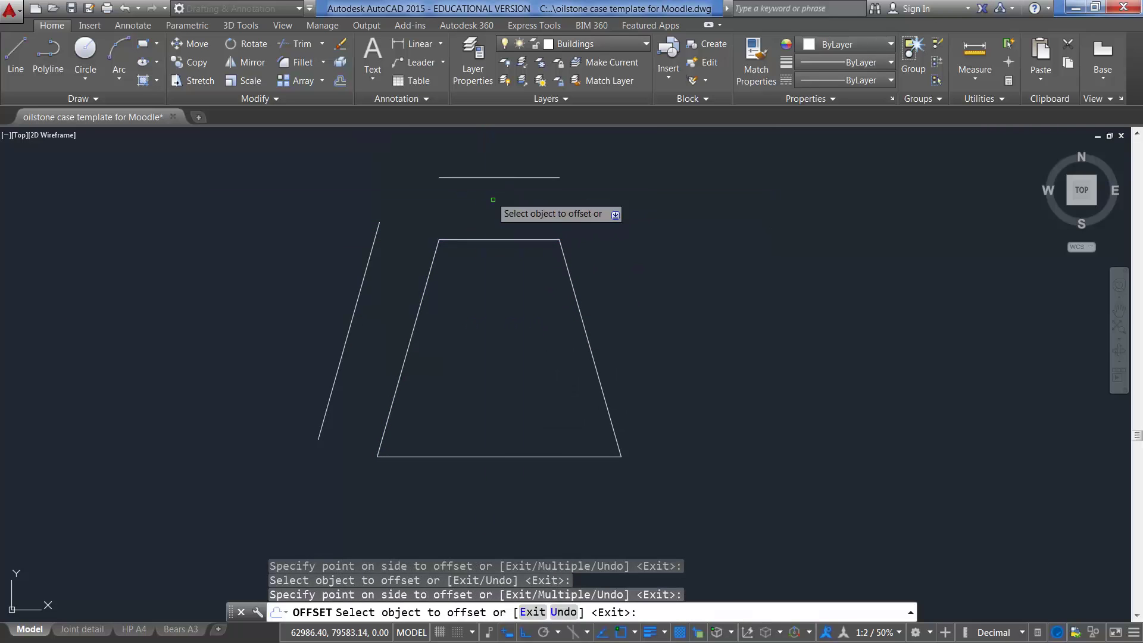
click(581, 314)
click(669, 306)
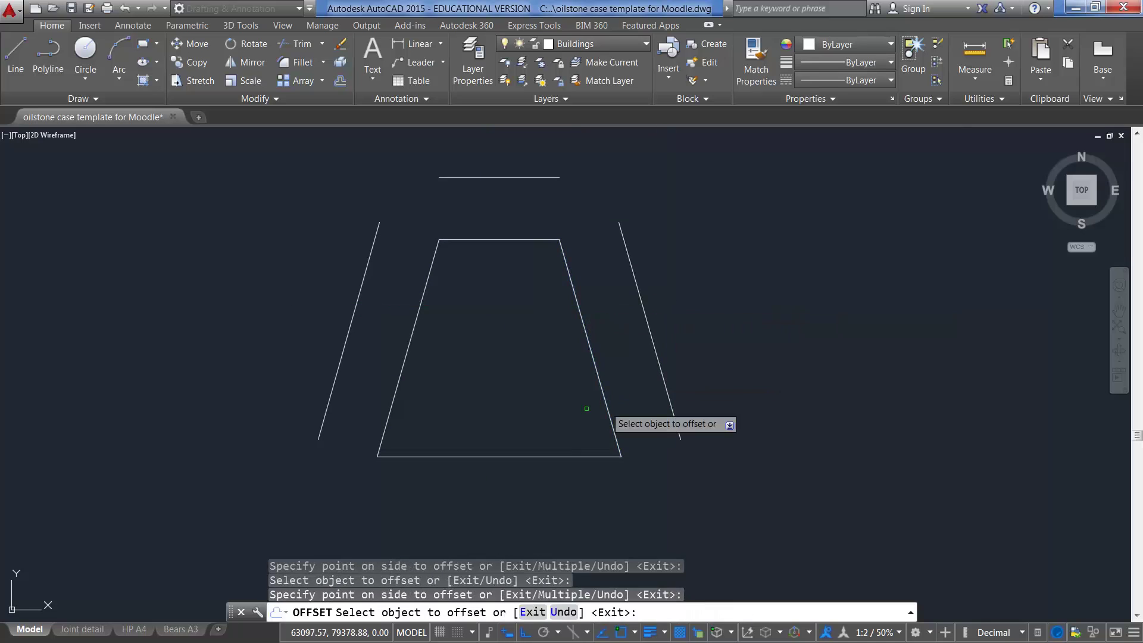
click(494, 457)
click(510, 502)
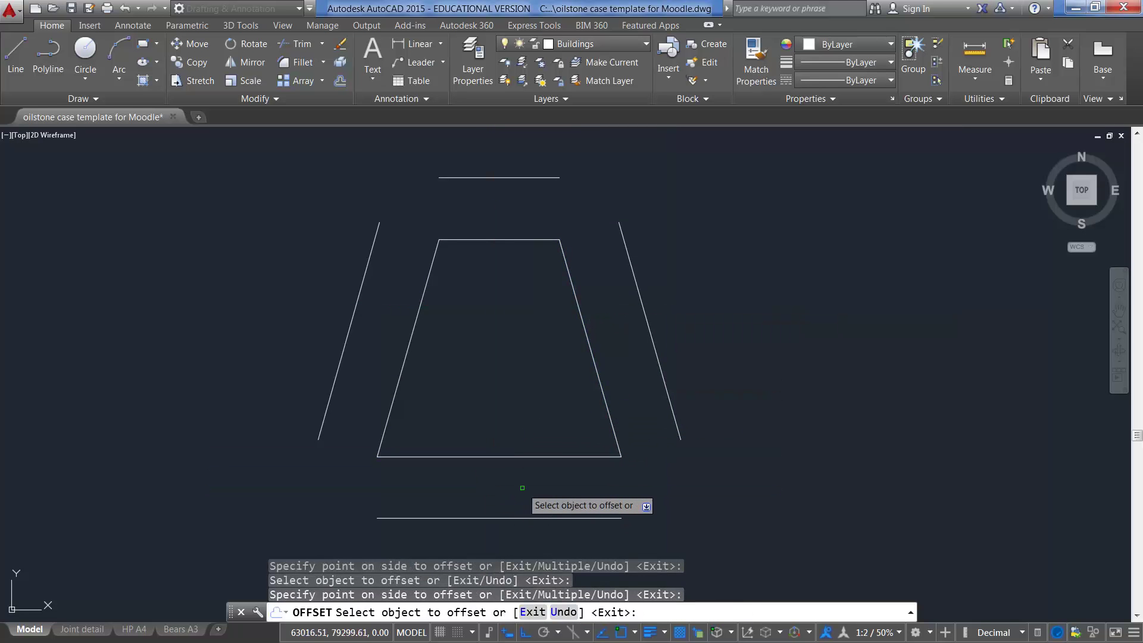
right_click(523, 488)
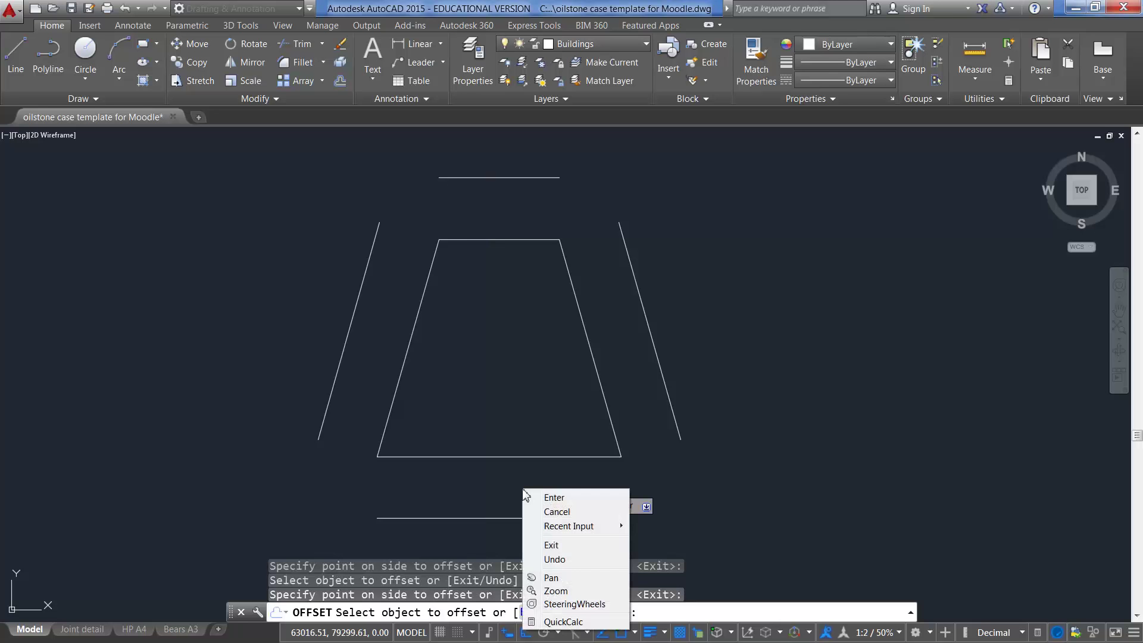
click(554, 499)
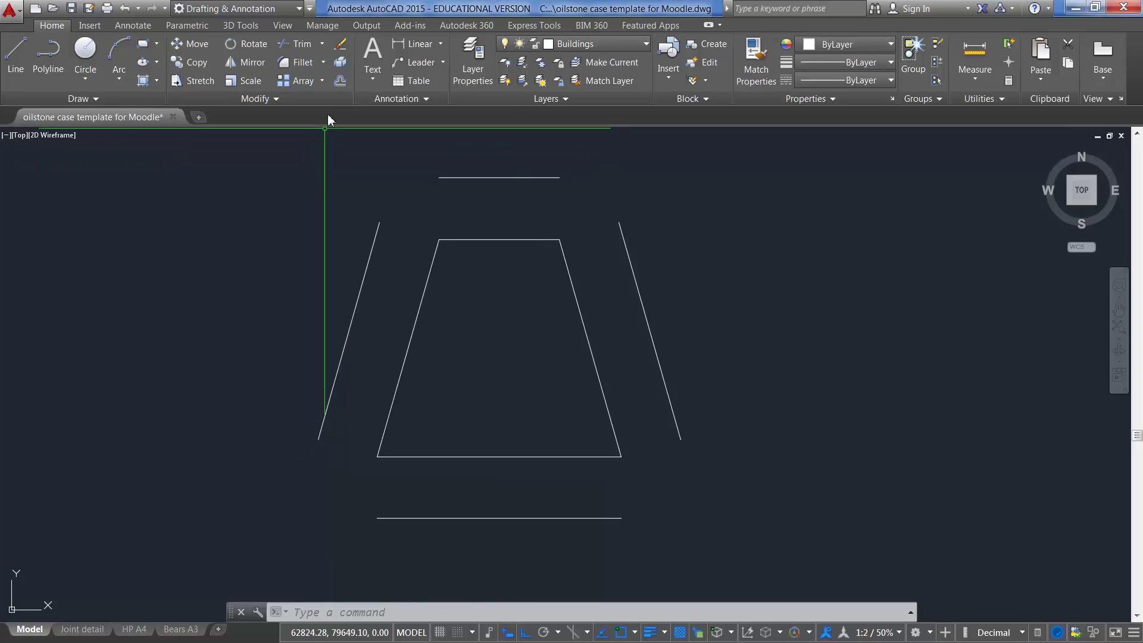
Start the Fillet command from the Modify panel
click(296, 64)
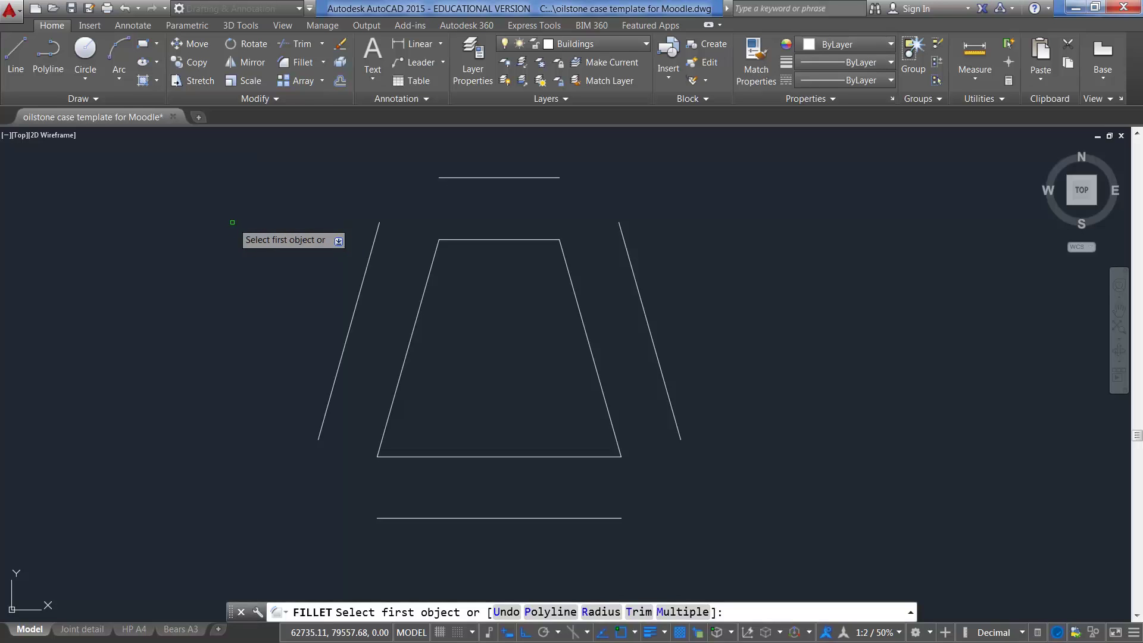
Set the fillet radius to 0.00 using the R option
key(Down)
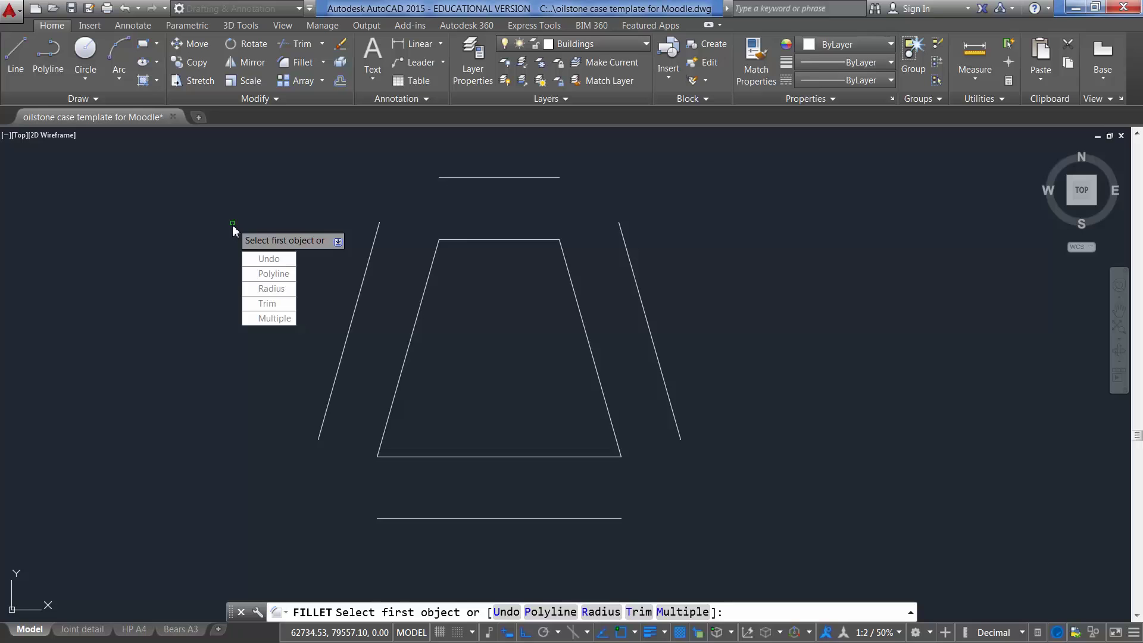
text(r)
key(Return)
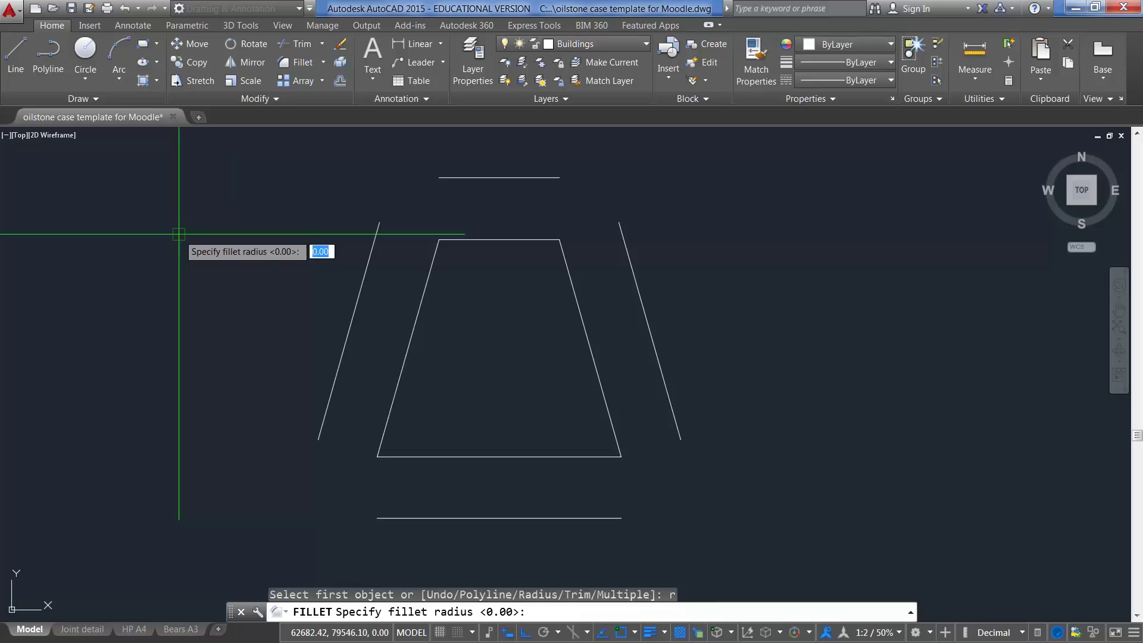
key(Return)
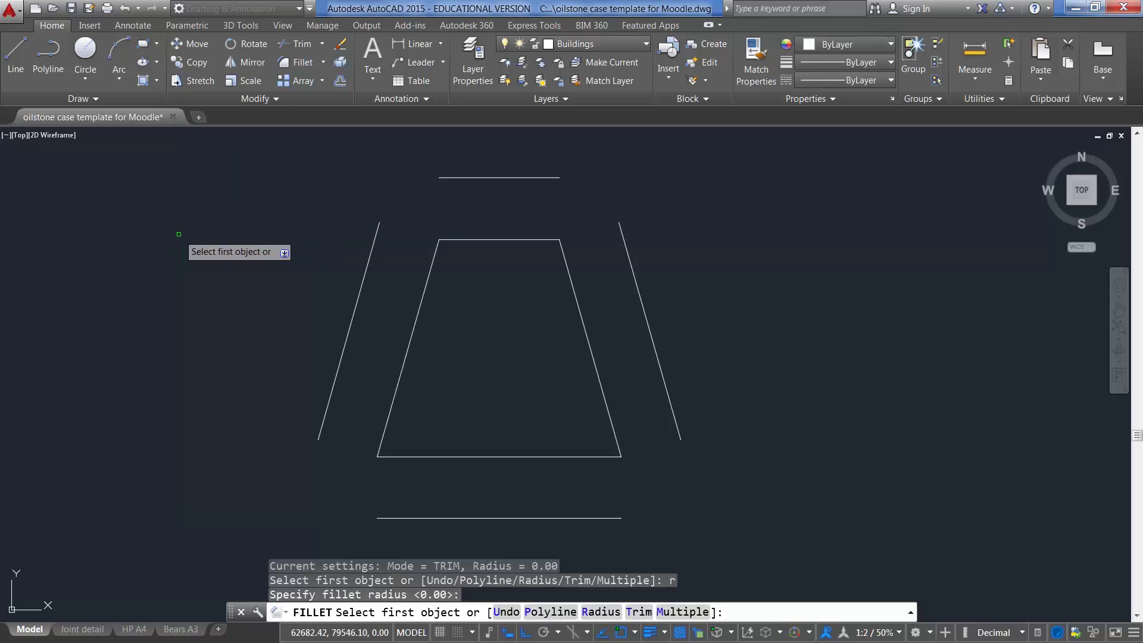
Fillet the outer left and outer top lines into a sharp top-left corner
click(374, 241)
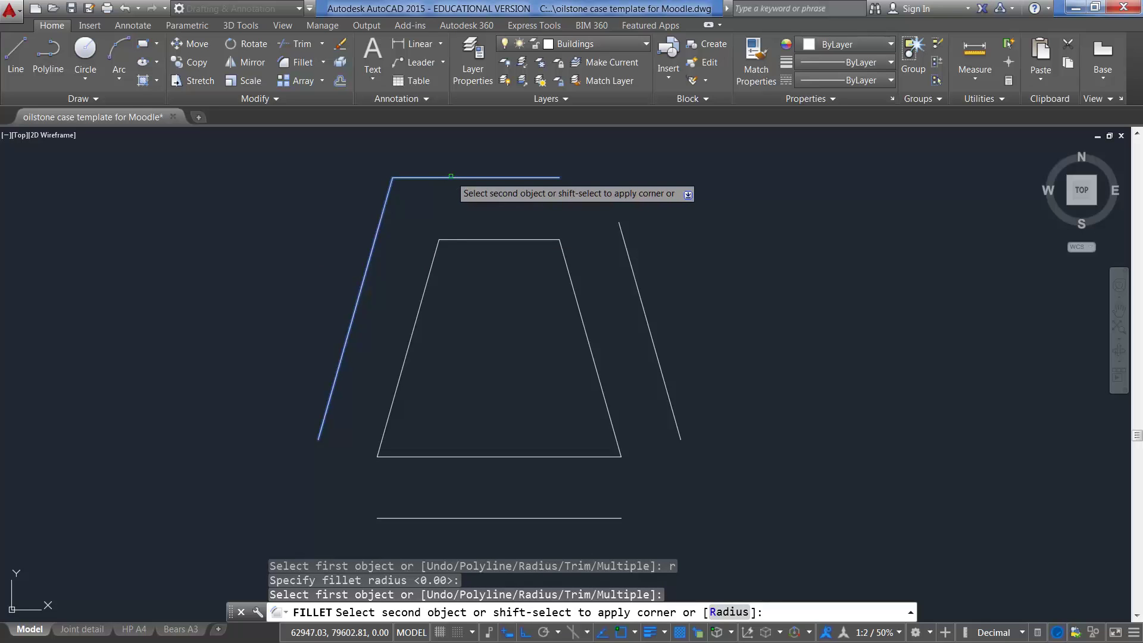
click(450, 177)
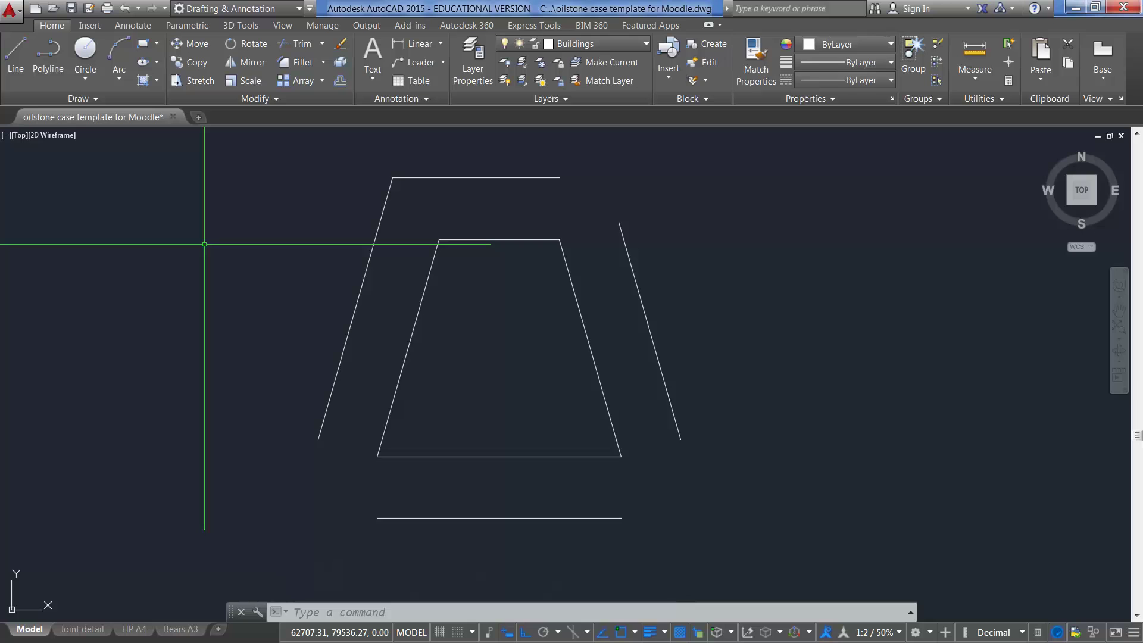
Repeat Fillet with radius 0.00 and the Multiple option enabled
right_click(204, 244)
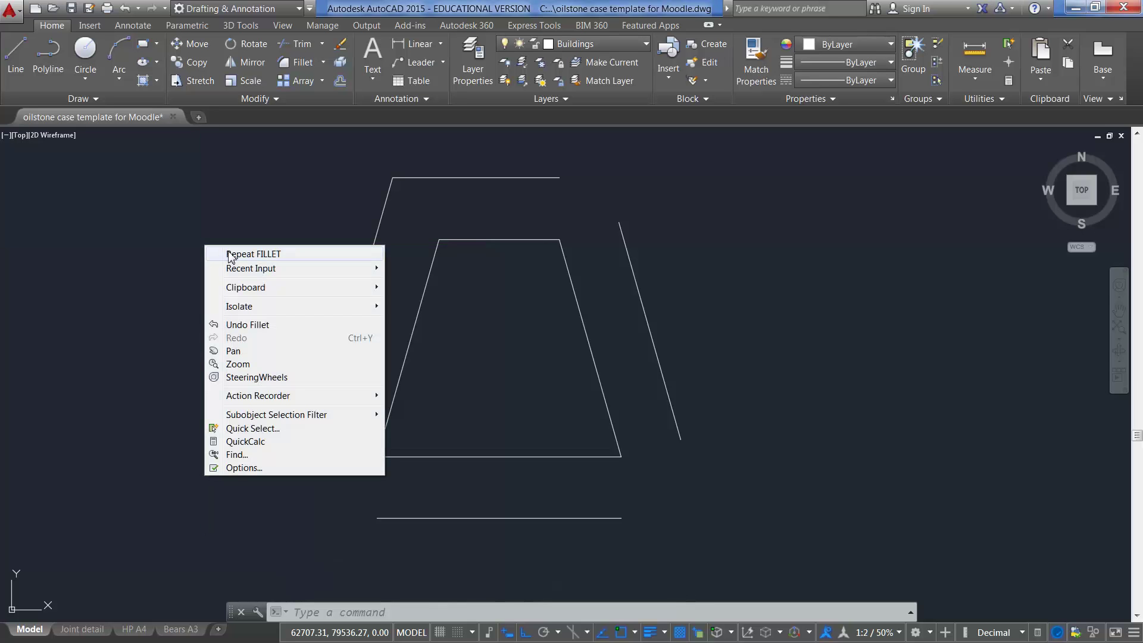
click(249, 254)
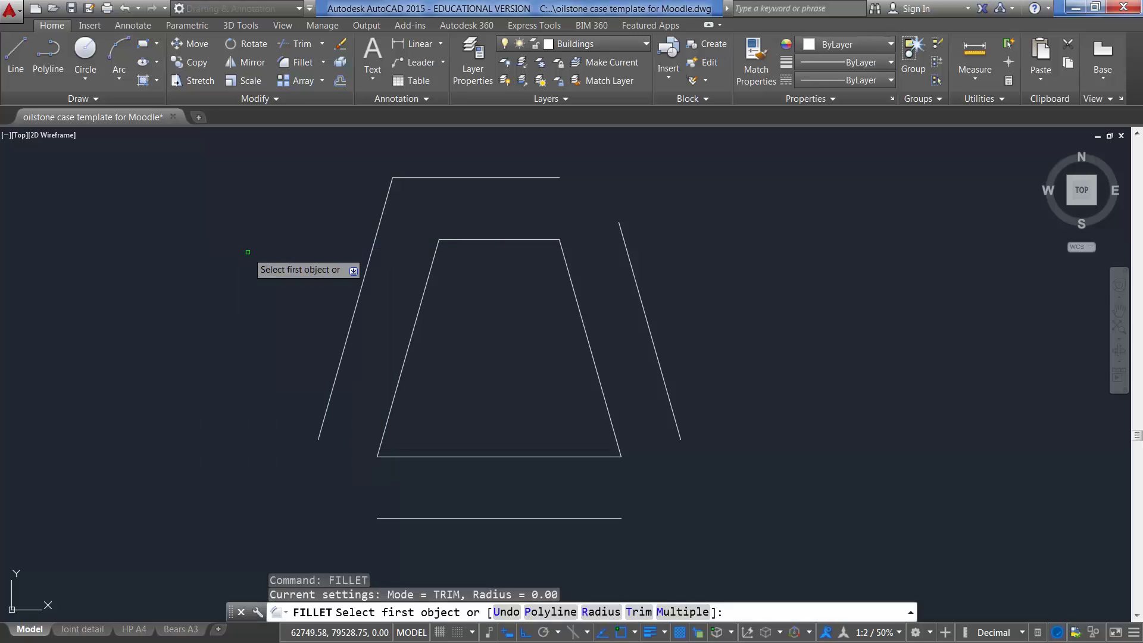
text(r)
key(Return)
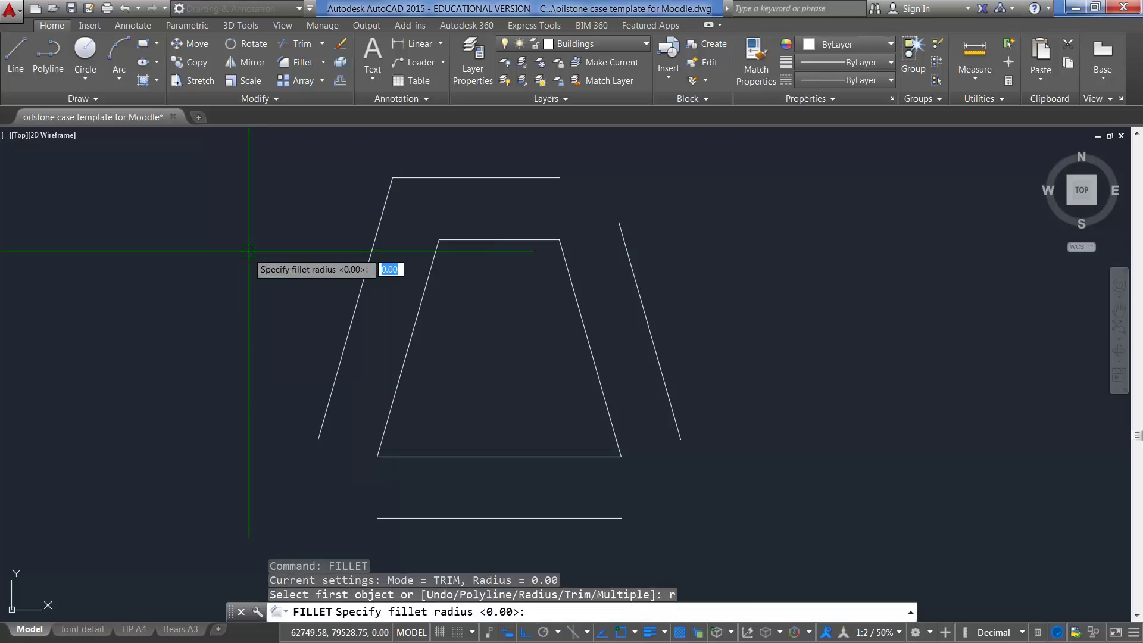
key(Return)
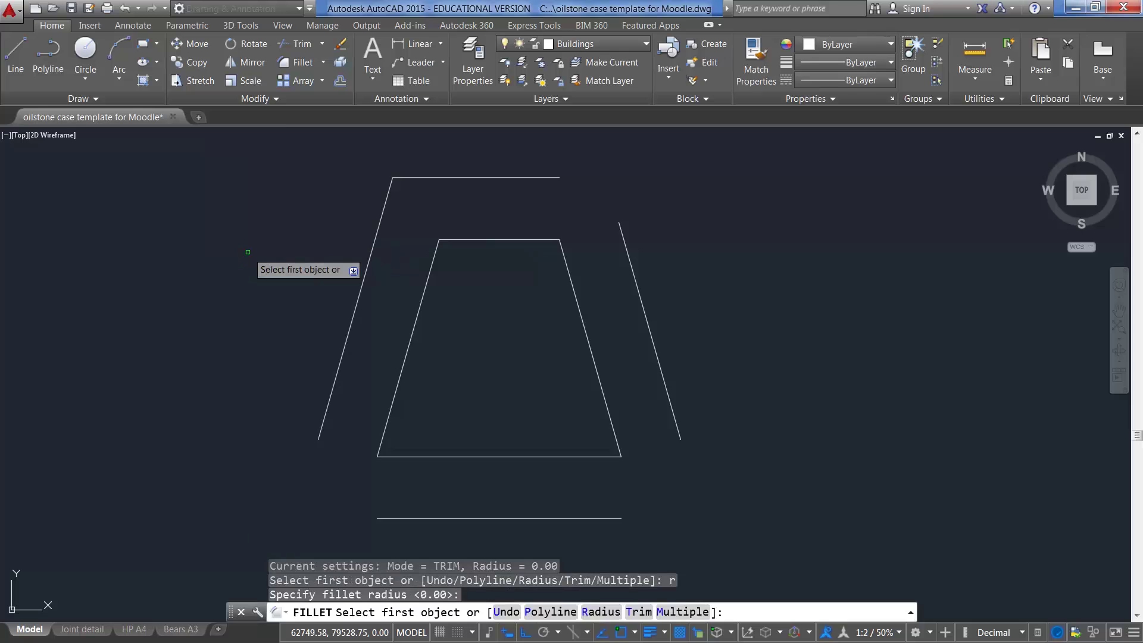
text(m)
key(Return)
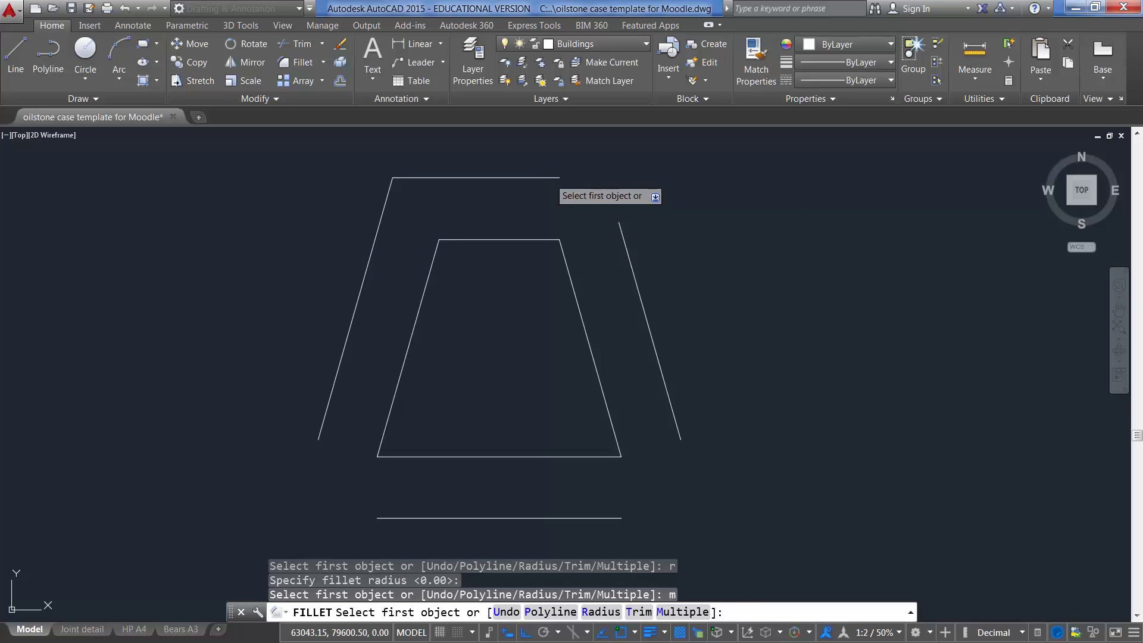
Fillet the top-right, bottom-right and bottom-left outer corners sharply, then end Fillet
click(543, 178)
click(631, 251)
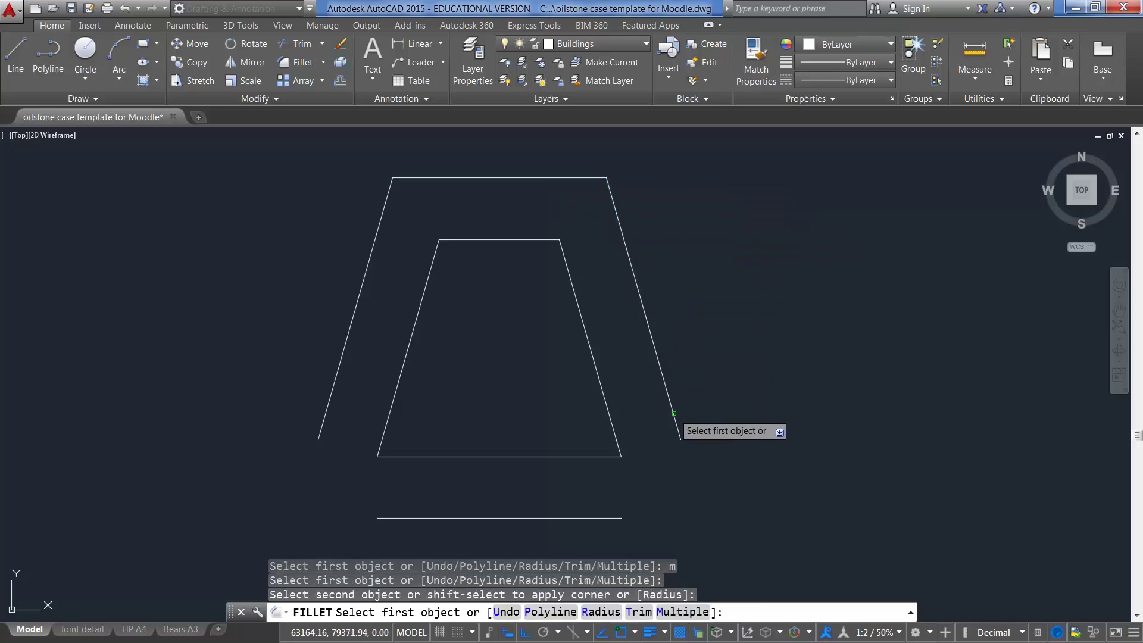
click(674, 414)
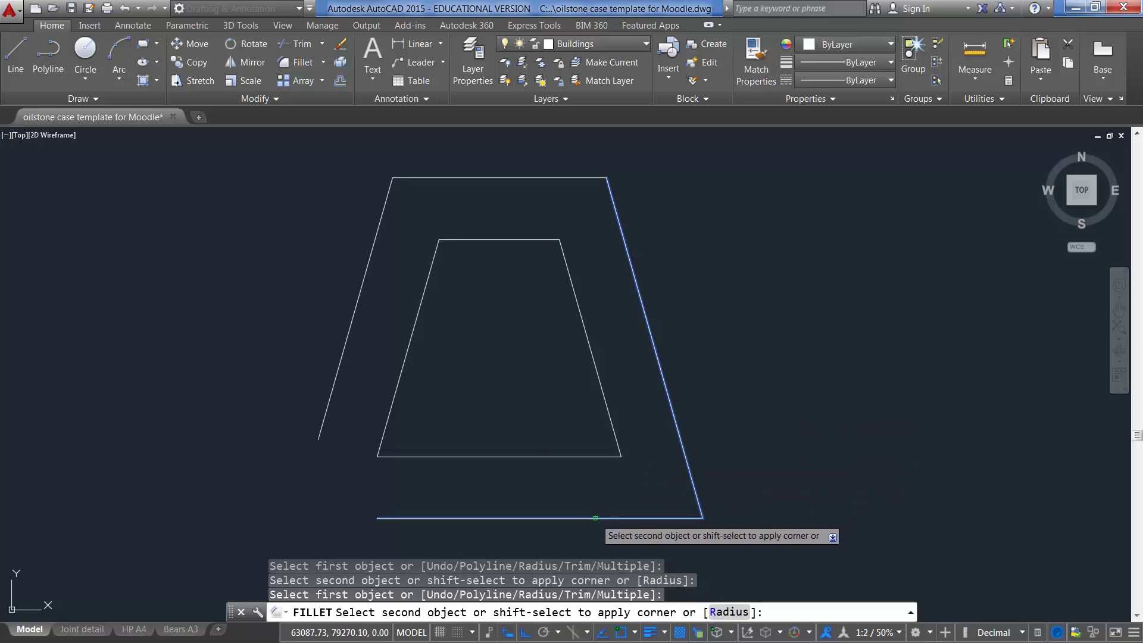
click(595, 518)
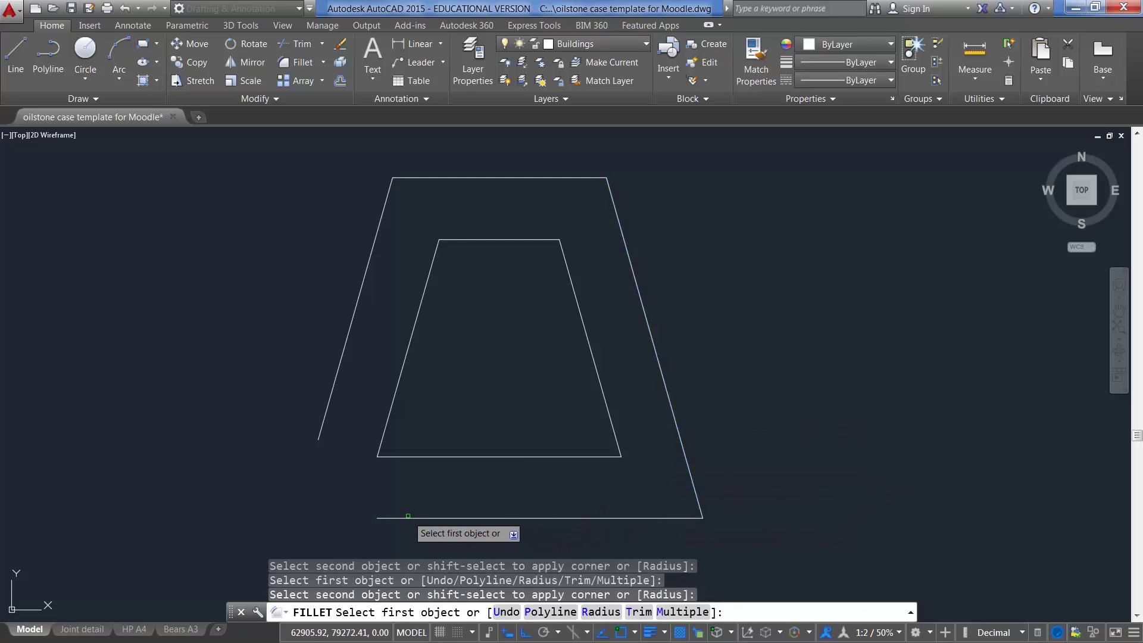
click(396, 517)
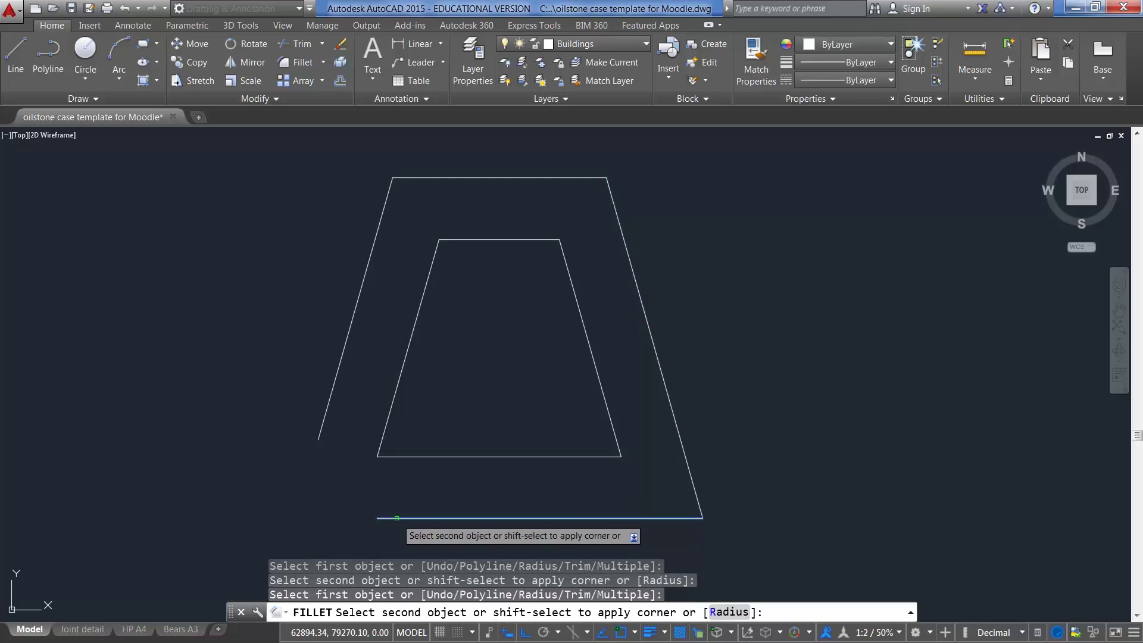
click(317, 429)
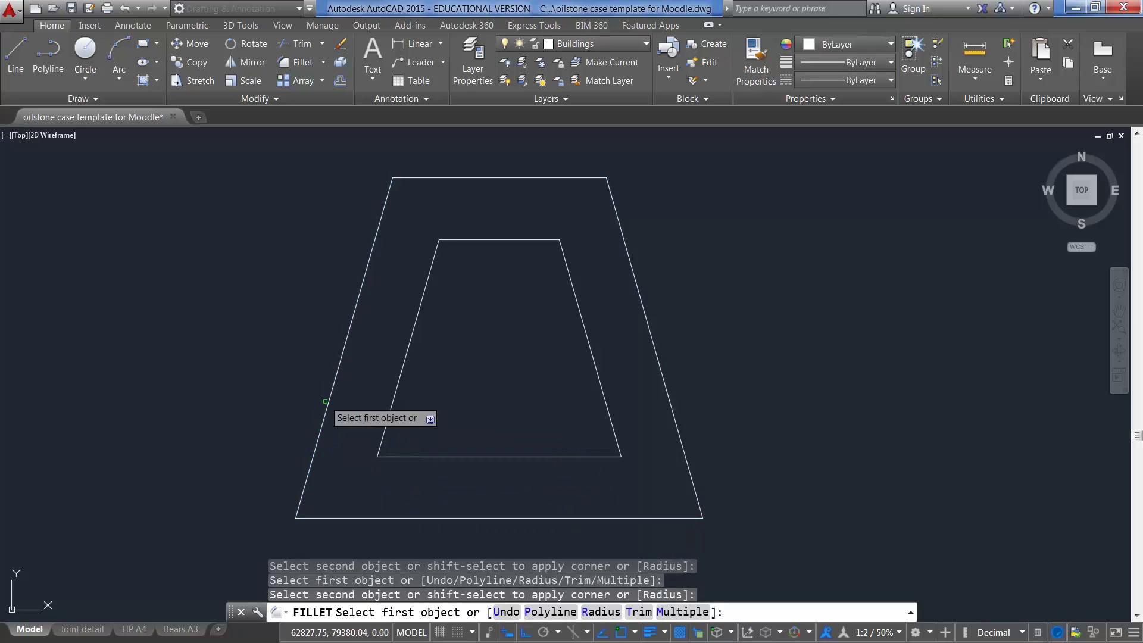
right_click(206, 316)
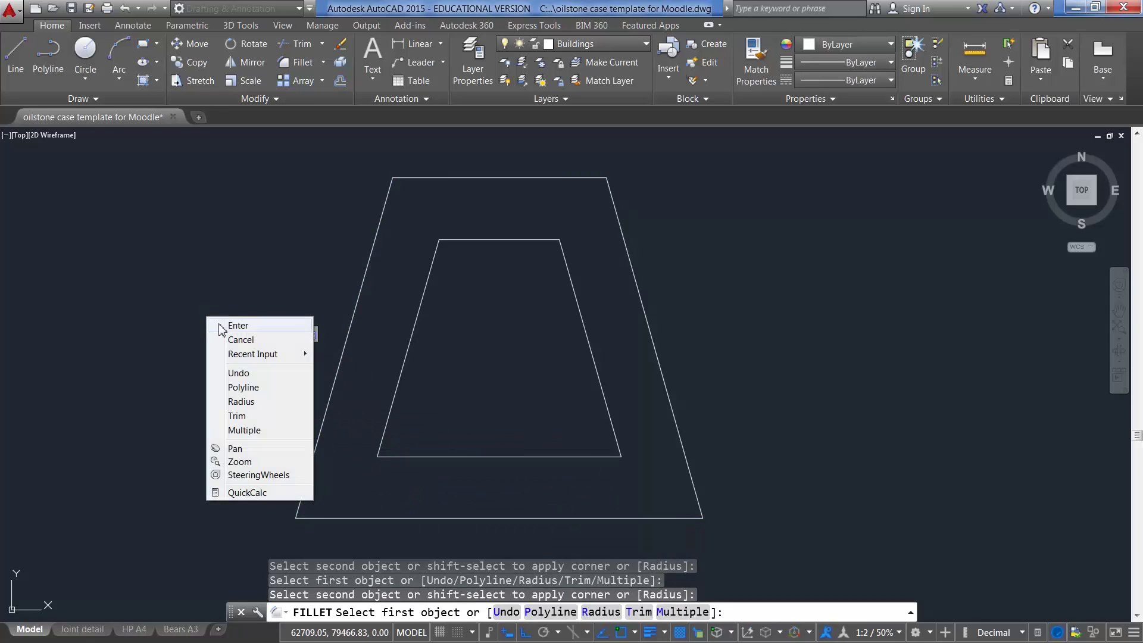
click(242, 326)
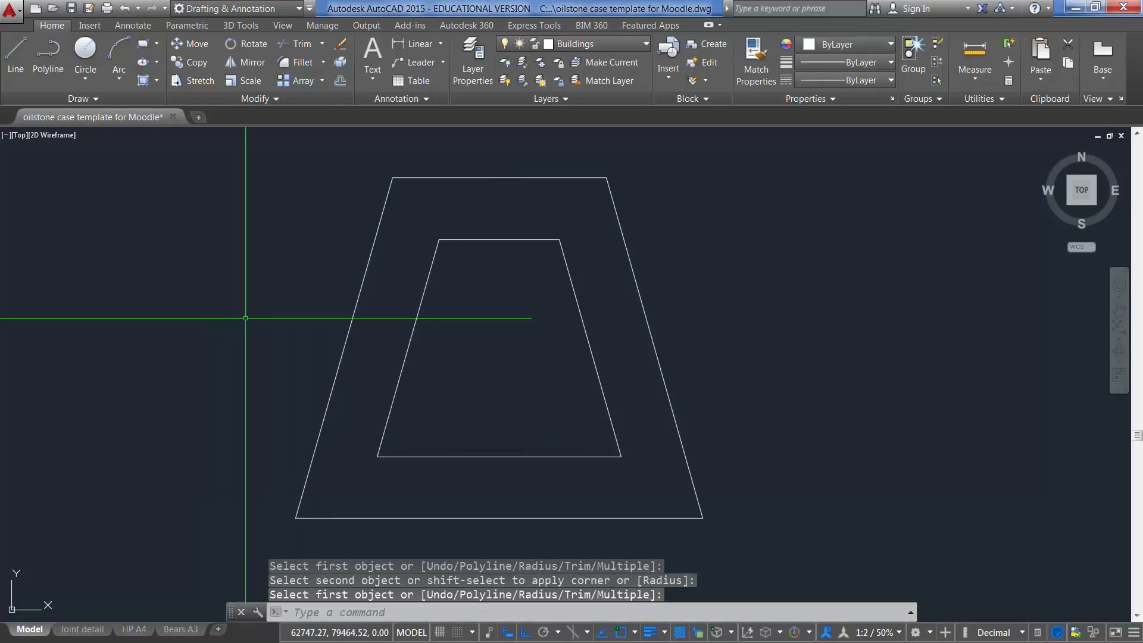